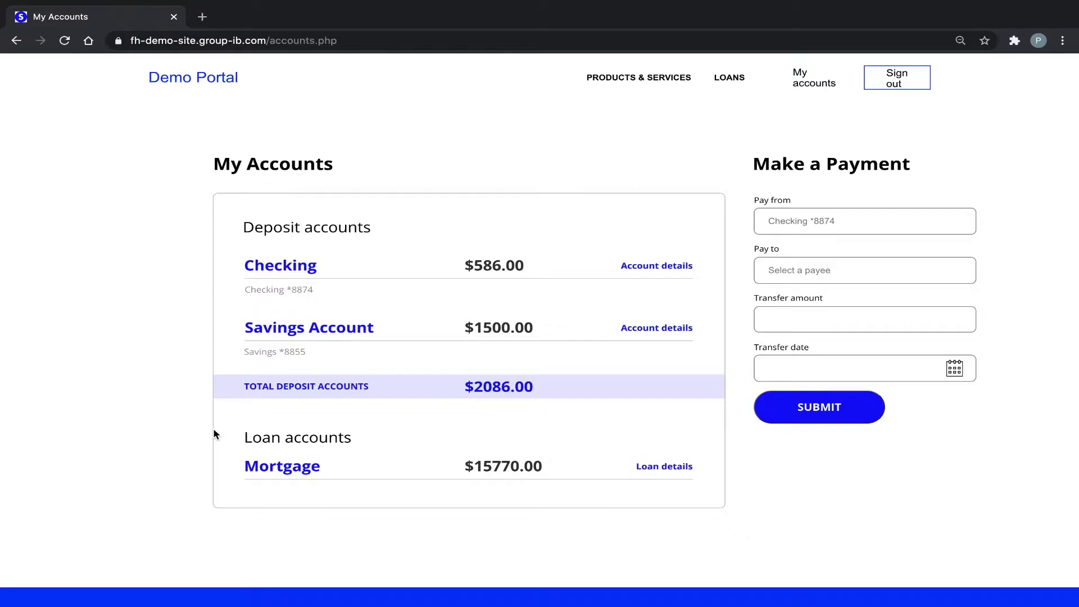
# Open Chrome DevTools on the Demo Portal My Accounts page with F12
pyautogui.press('F12')
# Paste an alert('inject 5.1') script into the page head using Edit as HTML
pyautogui.click(78, 408)
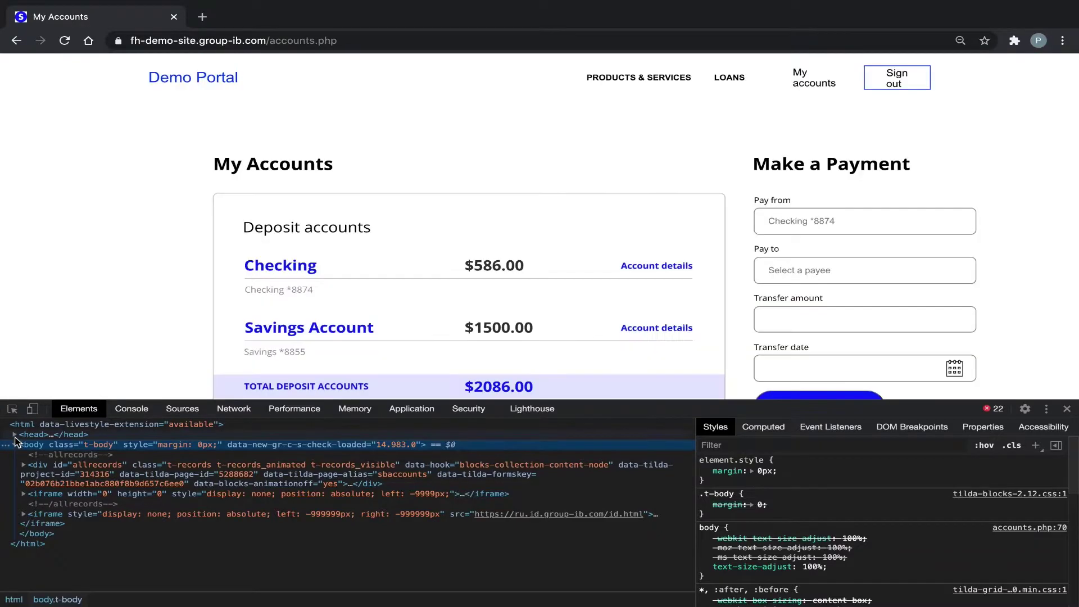
pyautogui.click(14, 434)
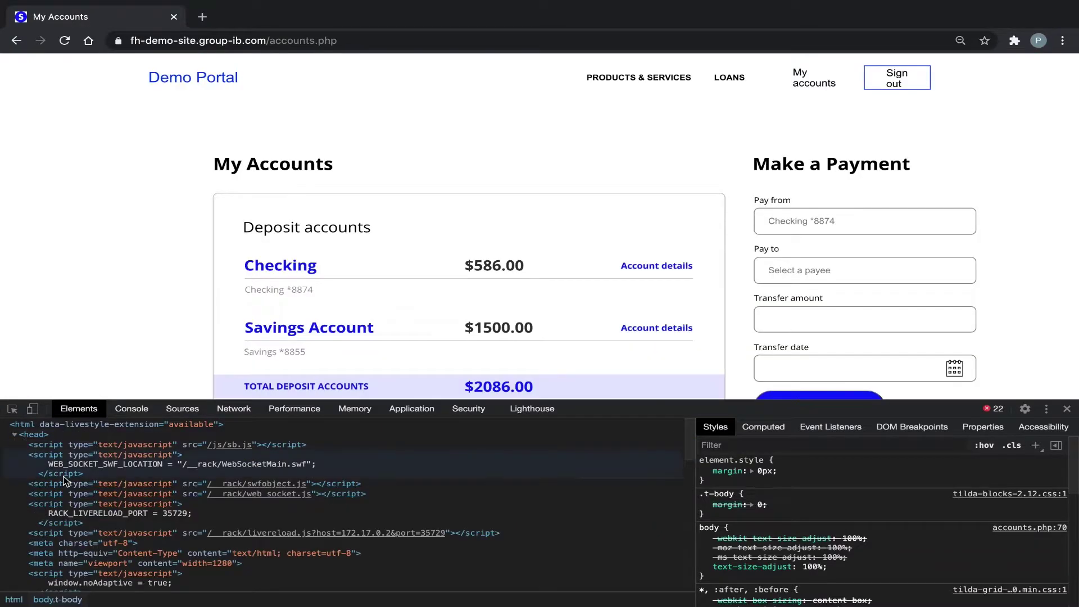
pyautogui.rightClick(69, 444)
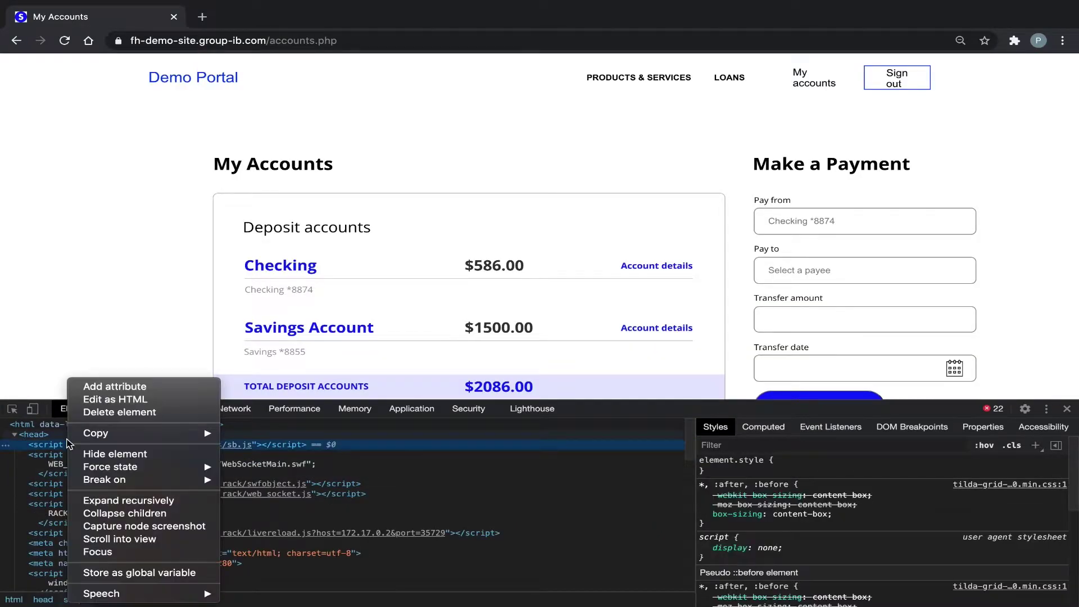
pyautogui.click(115, 398)
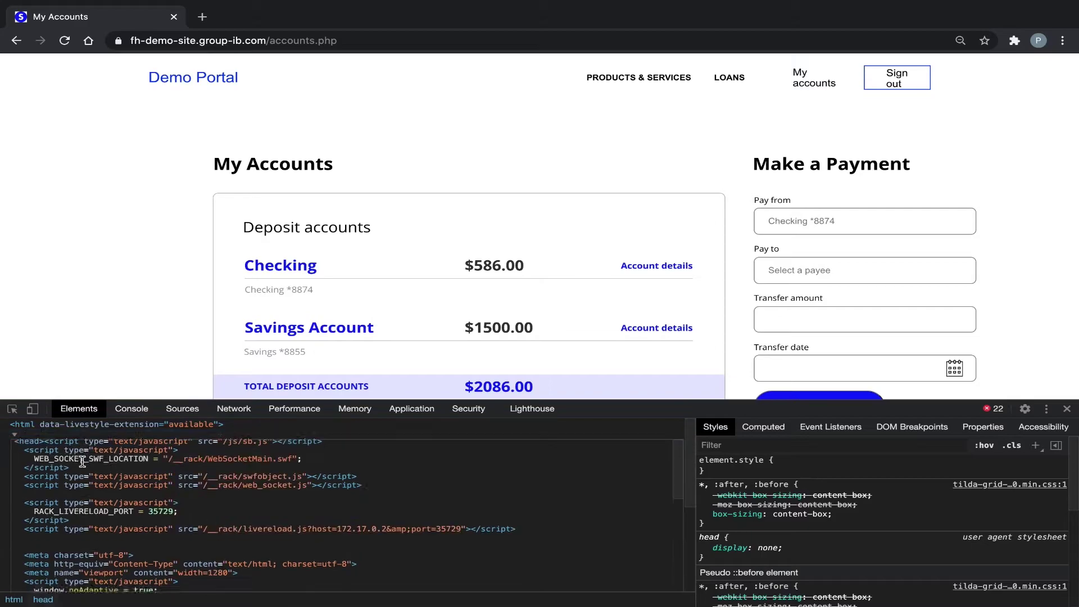
pyautogui.scroll(-3, 83, 462)
pyautogui.scroll(-3, 83, 462)
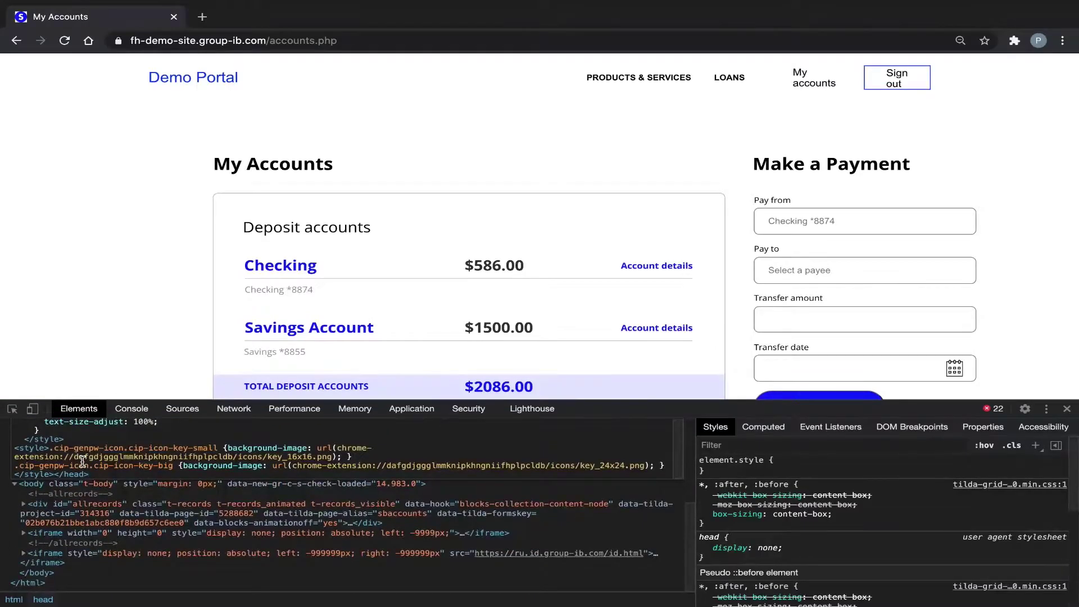
pyautogui.scroll(-1, 57, 514)
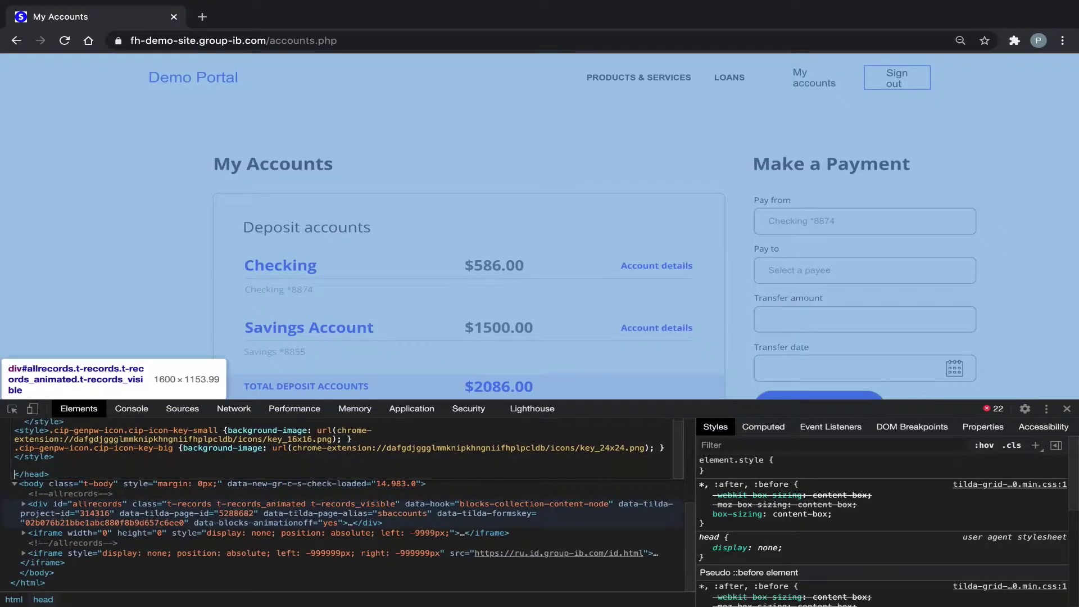
pyautogui.hotkey('ctrl', 'v')
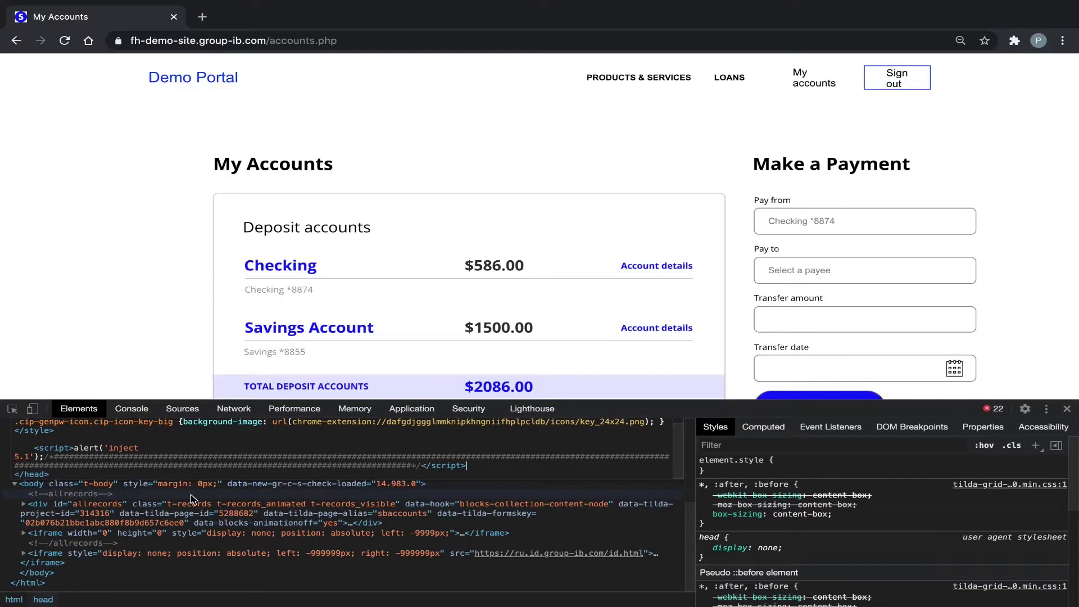
pyautogui.click(190, 494)
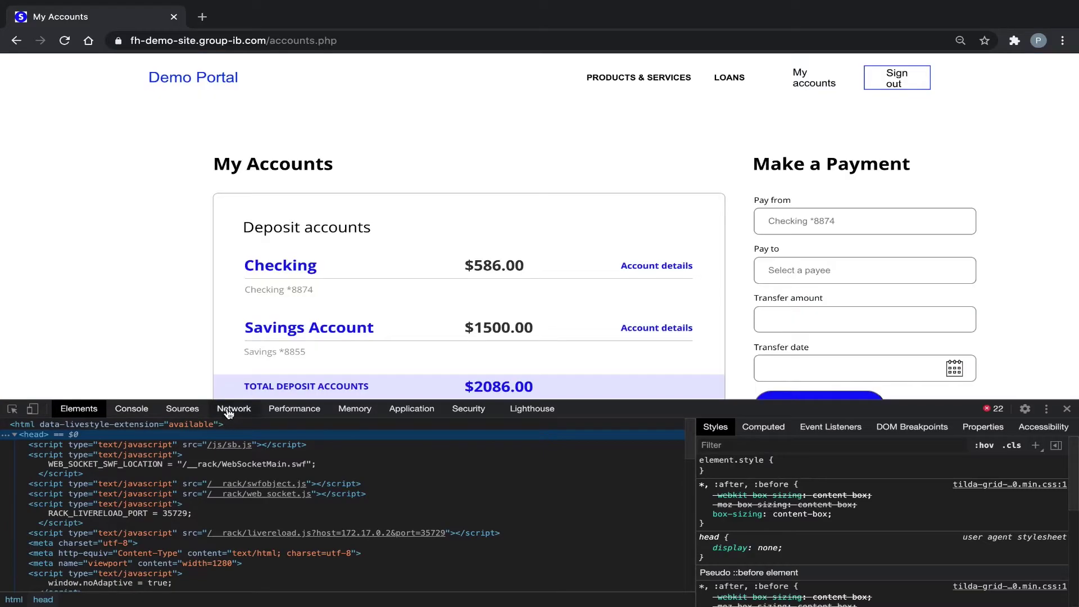
# Filter the fraud sessions to Today, 2020.11.13, 00:00:00 to 23:59:59
pyautogui.click(234, 408)
pyautogui.scroll(-2, 179, 334)
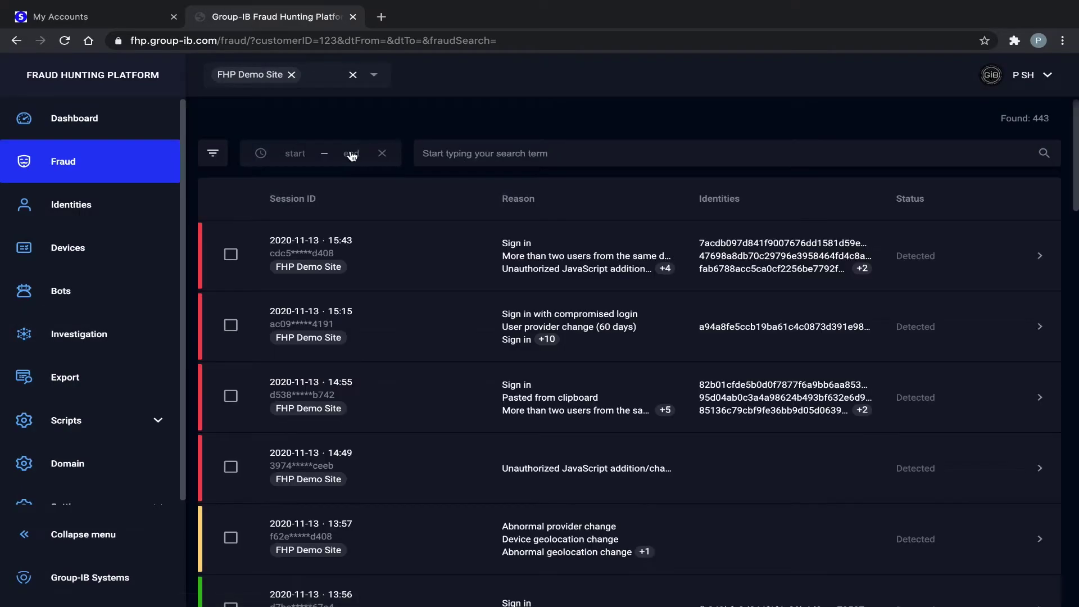
pyautogui.click(351, 156)
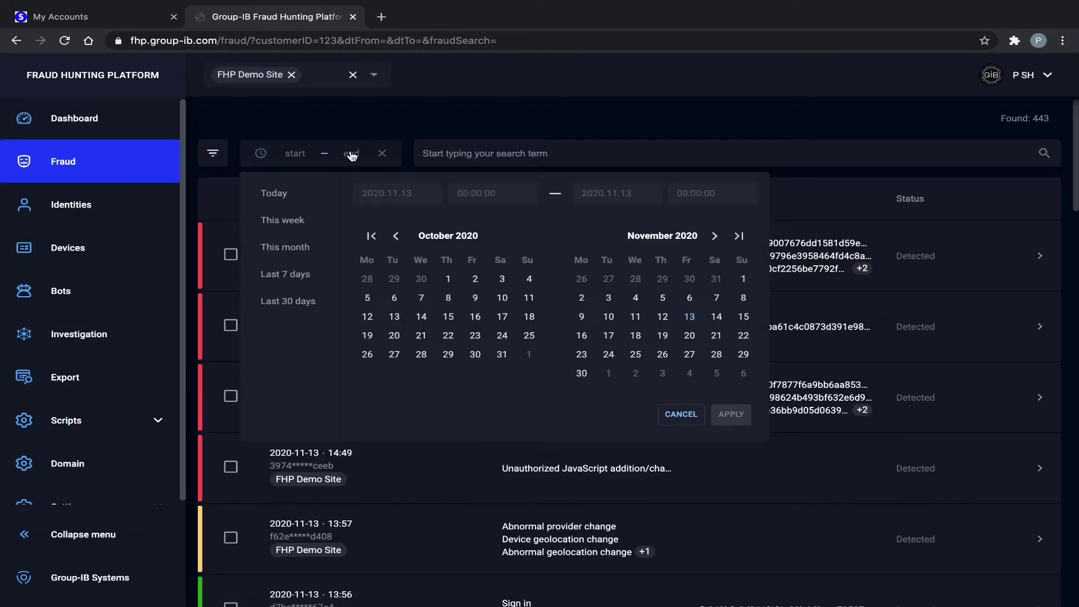
pyautogui.click(274, 193)
pyautogui.click(730, 414)
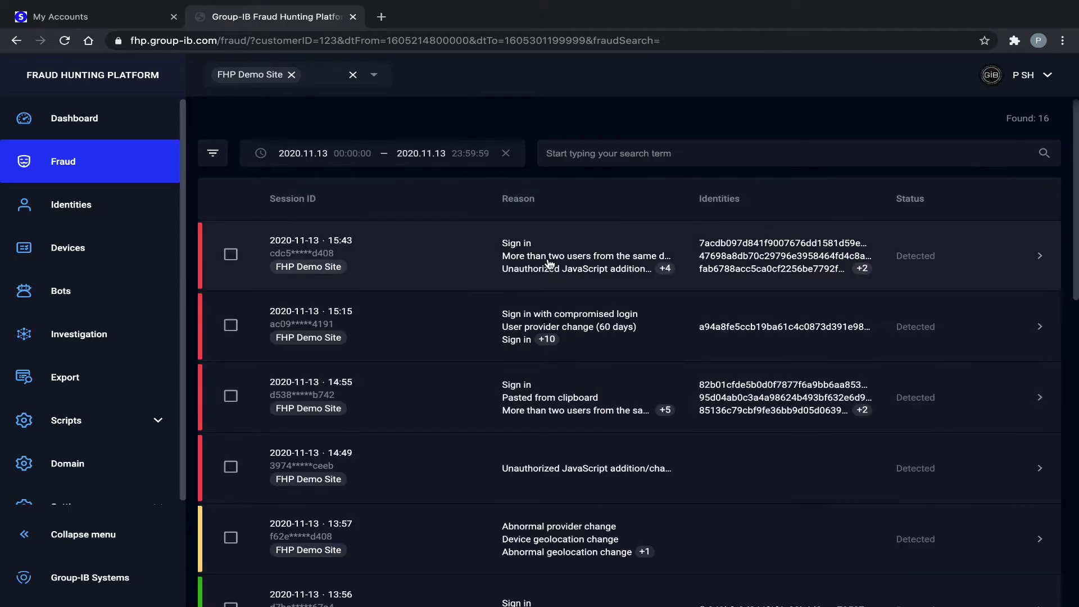
# Expand the 15:43 session from 2020-11-13 to list its events
pyautogui.click(549, 261)
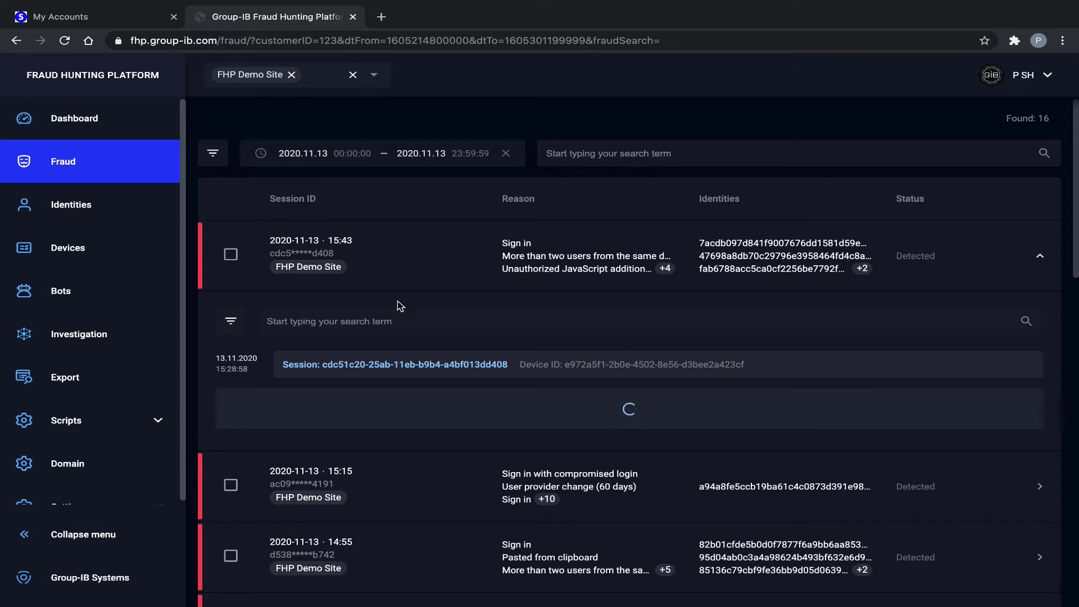
pyautogui.scroll(-5, 397, 301)
pyautogui.scroll(-3, 397, 304)
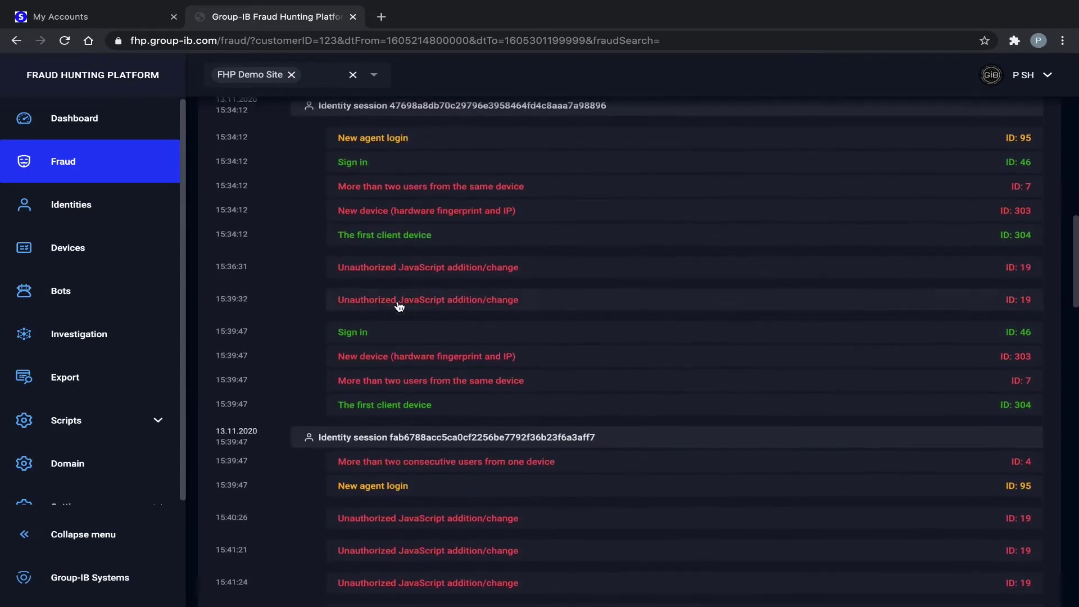
pyautogui.scroll(-3, 397, 304)
pyautogui.scroll(-3, 397, 305)
pyautogui.scroll(-3, 397, 304)
pyautogui.scroll(-2, 397, 305)
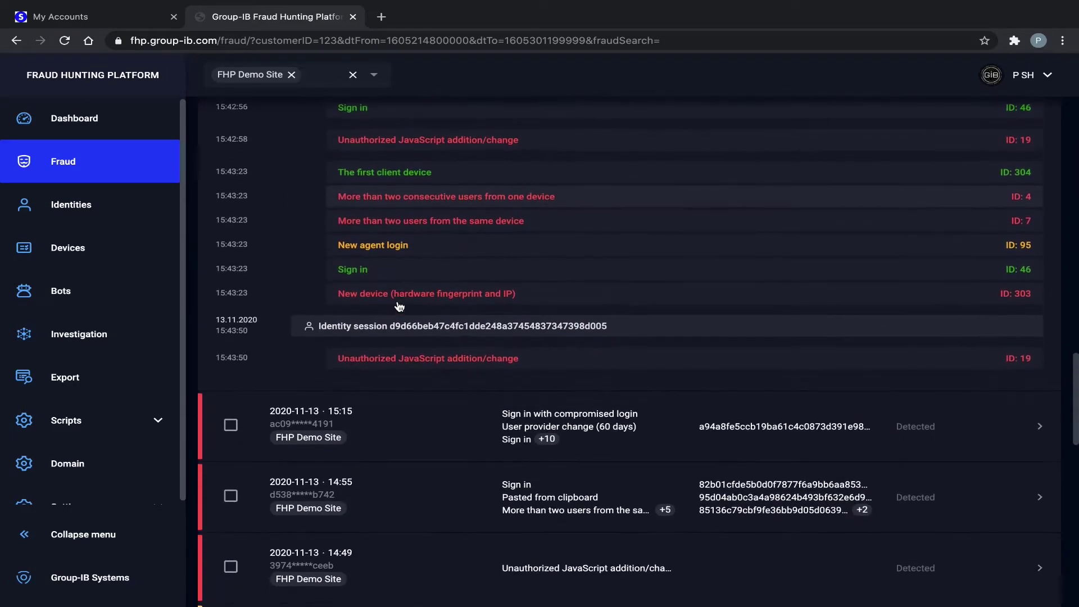
# Show threat details for the 15:43:50 Unauthorized JavaScript addition/change event
pyautogui.click(413, 361)
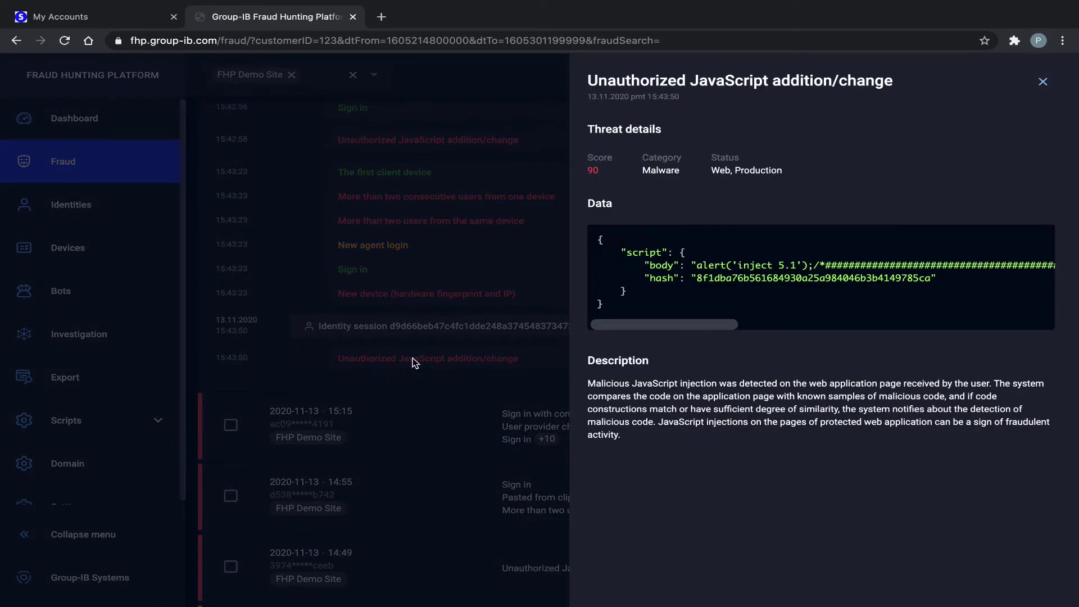